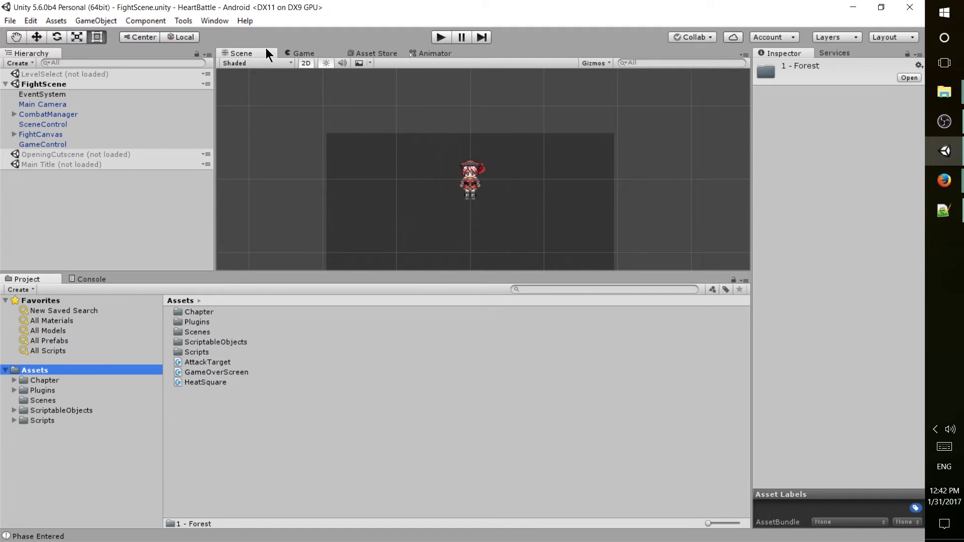
Focus the Project window and deselect the HeatSquare script
{"action": "left_click", "coordinate": [228, 23]}
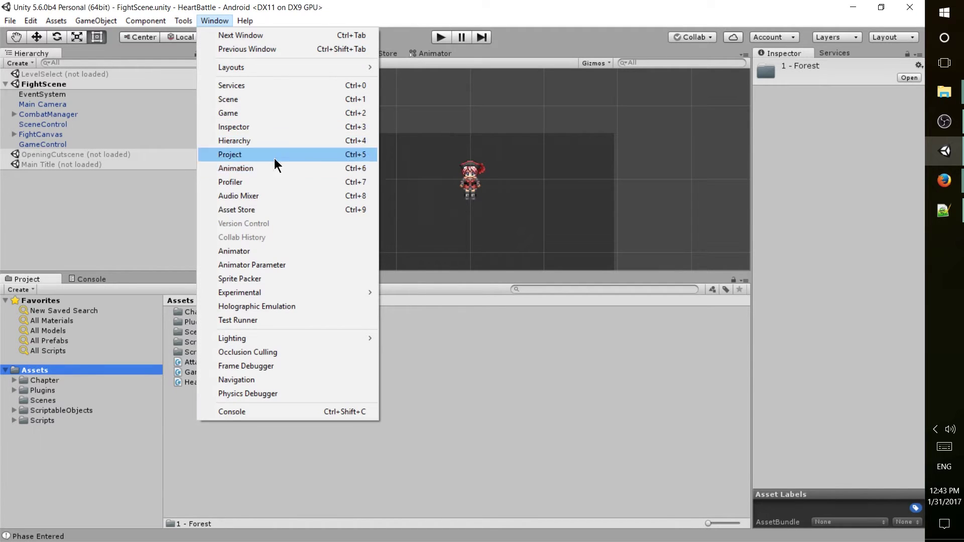
{"action": "left_click", "coordinate": [450, 382]}
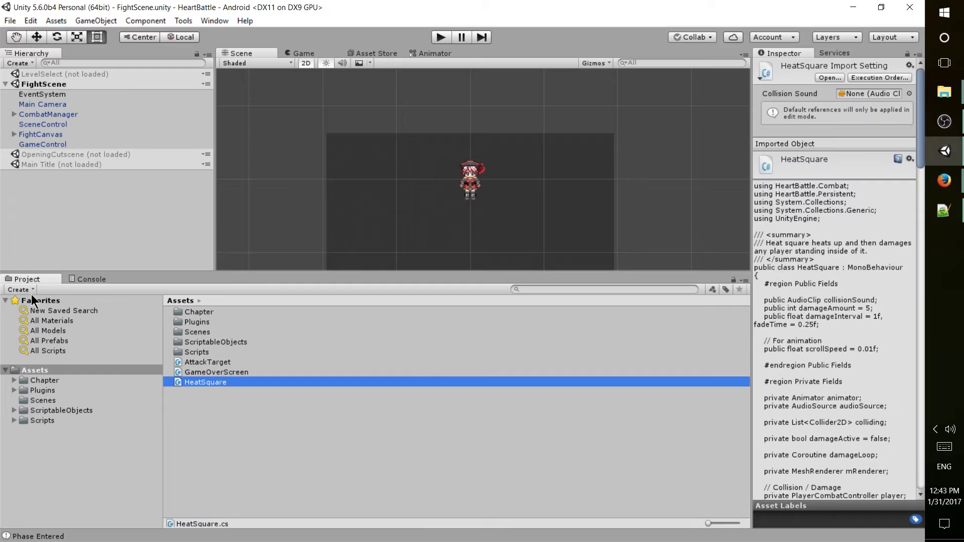
{"action": "left_click", "coordinate": [217, 461]}
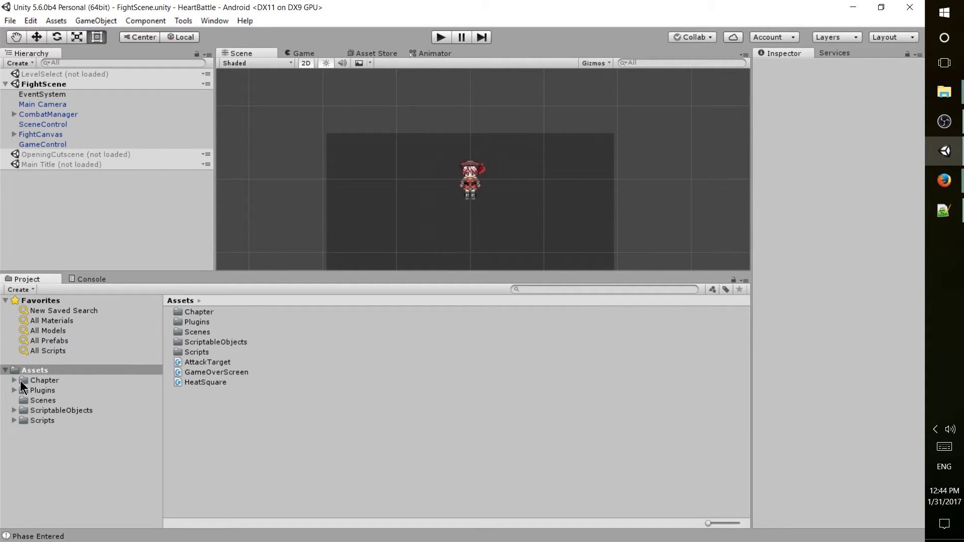
Browse the Chapter folder, peek into 0 - Tutorial, then open 1 - Forest
{"action": "left_click", "coordinate": [31, 381]}
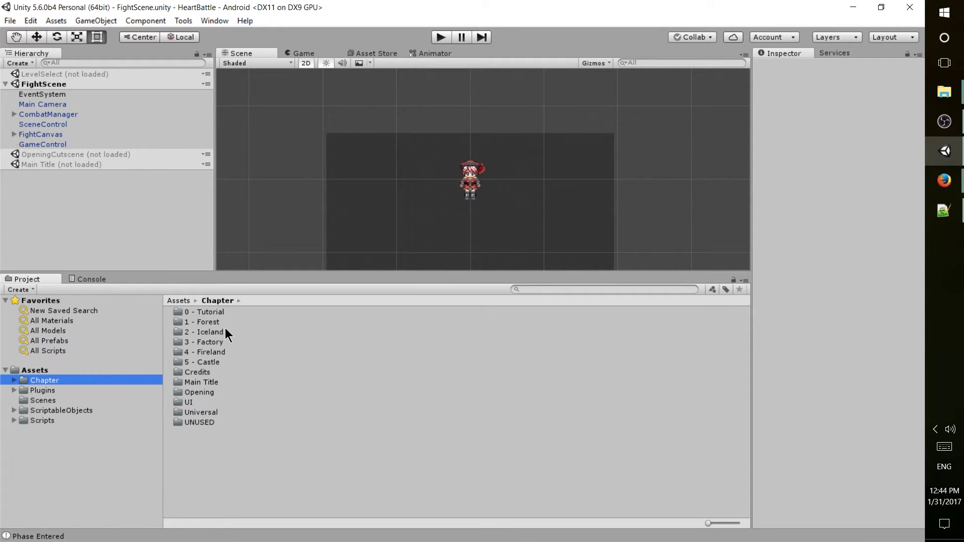
{"action": "double_click", "coordinate": [203, 312]}
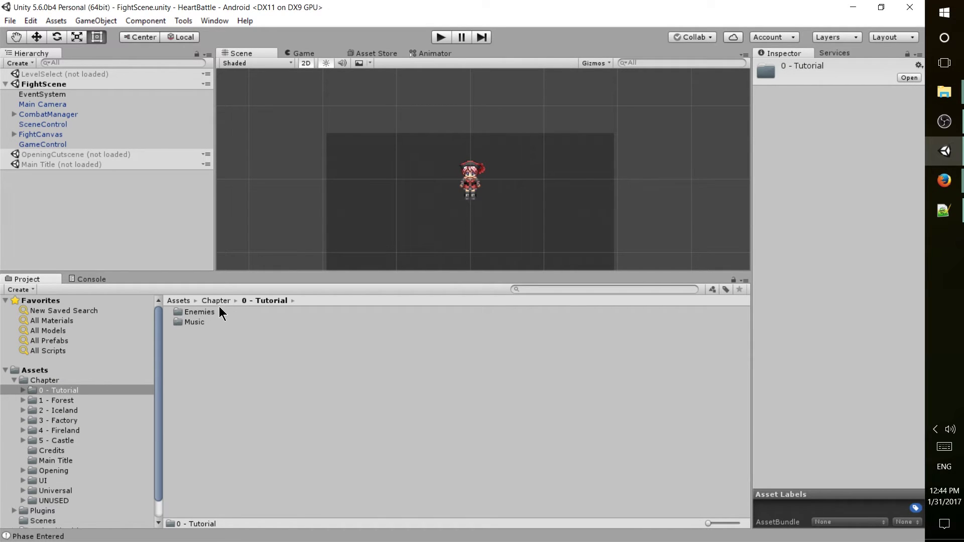
{"action": "left_click", "coordinate": [219, 300]}
{"action": "double_click", "coordinate": [218, 322]}
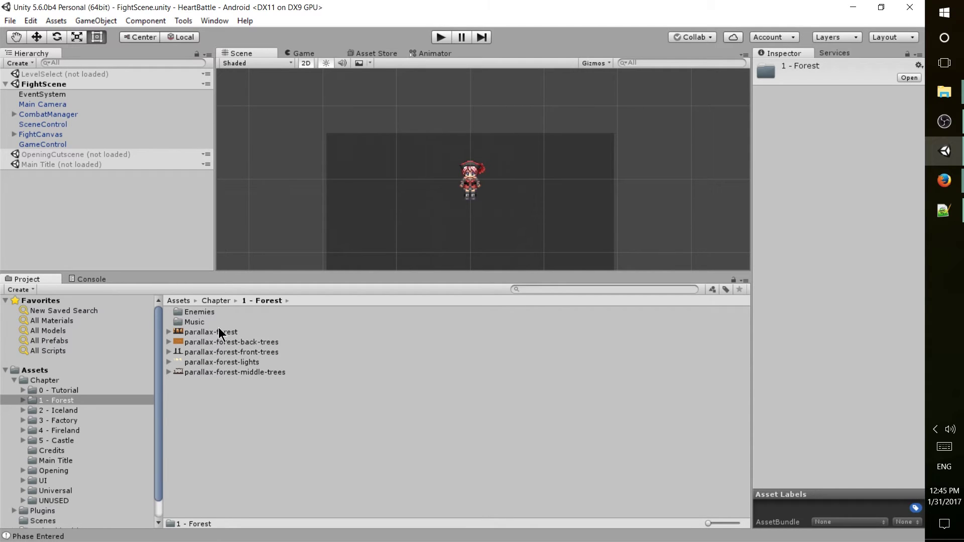
{"action": "double_click", "coordinate": [205, 322]}
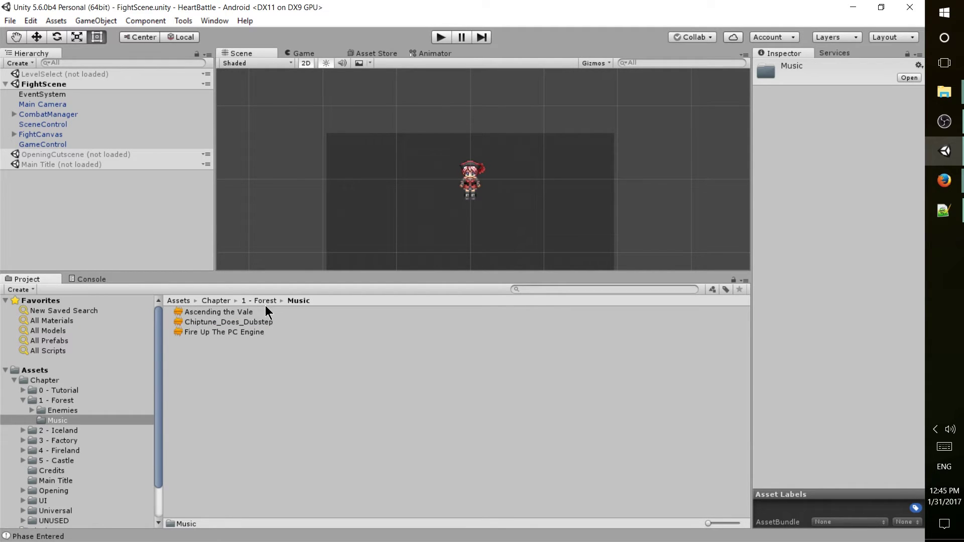
{"action": "left_click", "coordinate": [263, 301]}
{"action": "double_click", "coordinate": [221, 312]}
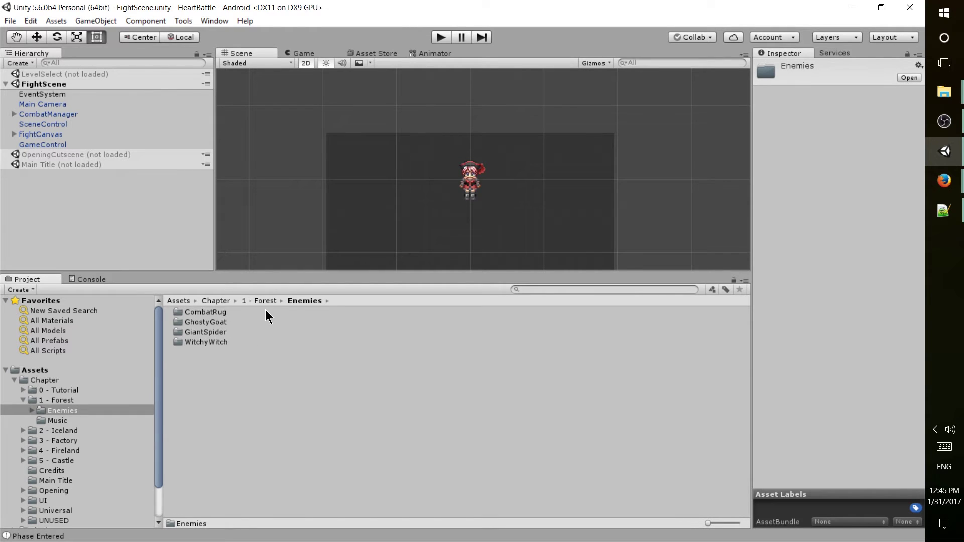
{"action": "double_click", "coordinate": [251, 314]}
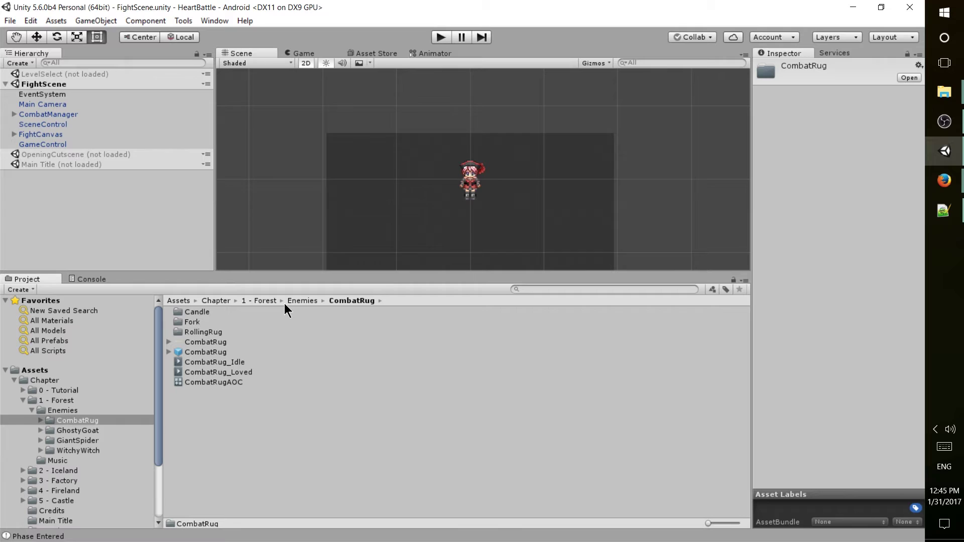
{"action": "left_click", "coordinate": [284, 304]}
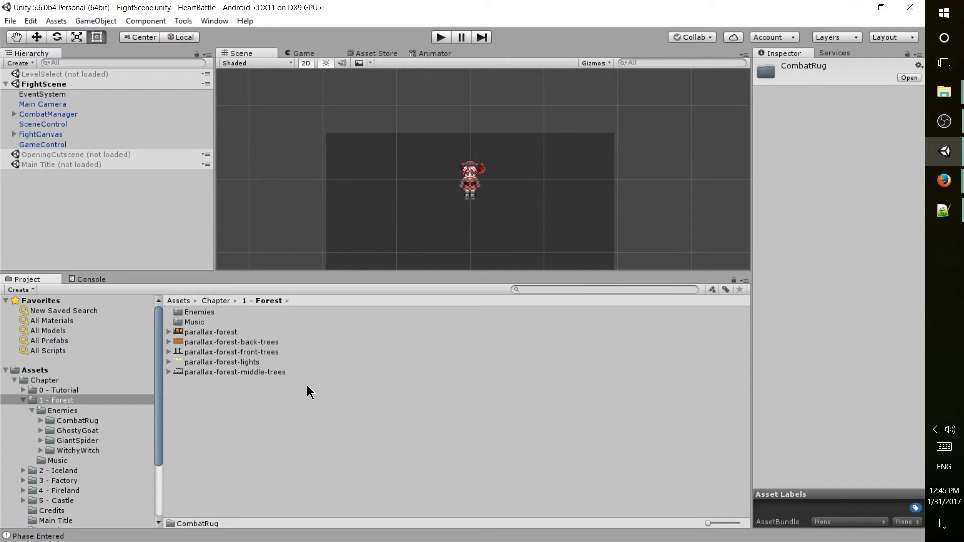
Collapse Chapter, show the Scripts folder, and glance at the Tools > HeartBattle > Create menu
{"action": "left_click", "coordinate": [13, 380]}
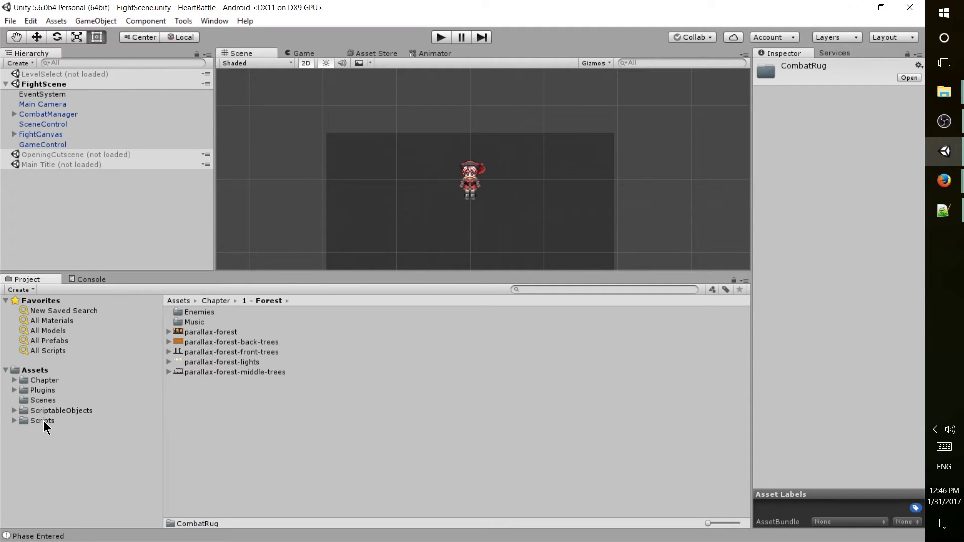
{"action": "left_click", "coordinate": [37, 421]}
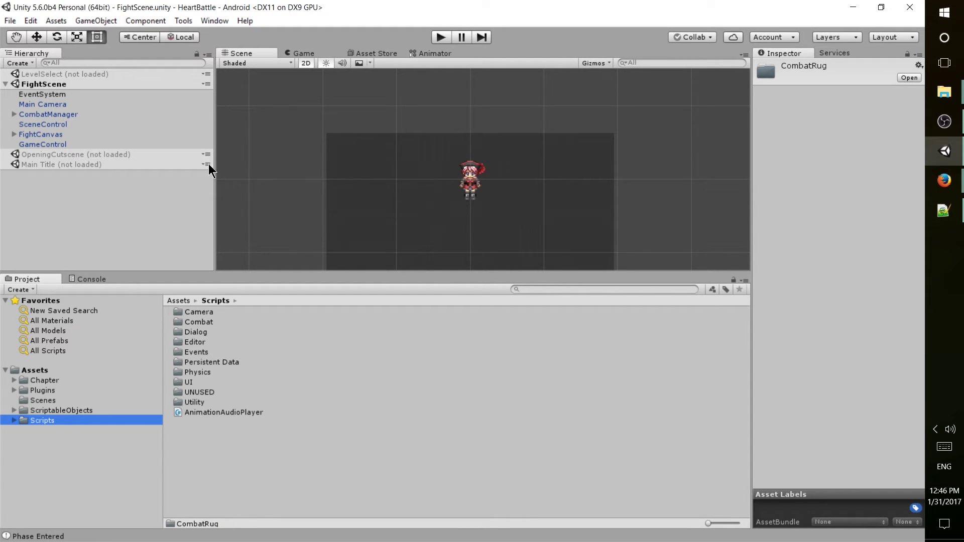
{"action": "left_click", "coordinate": [186, 20]}
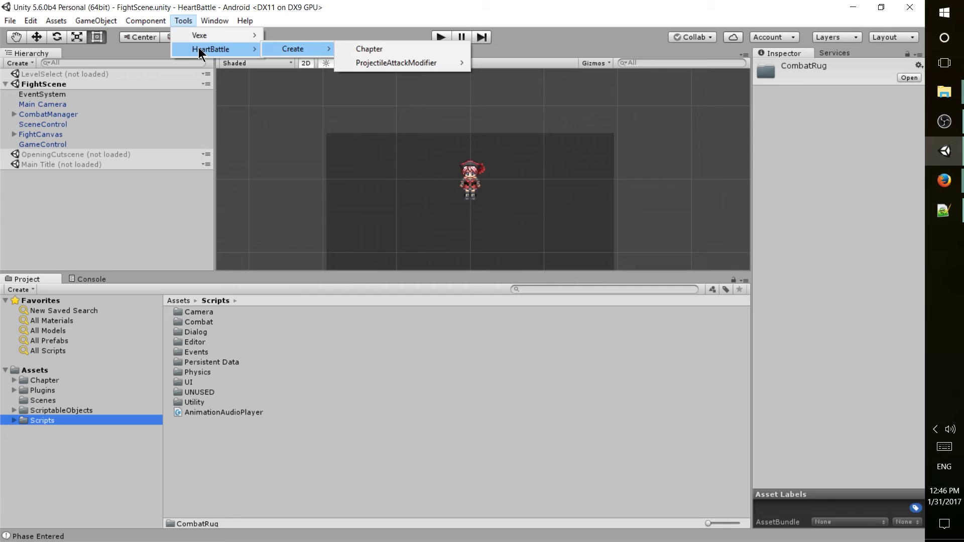
{"action": "mouse_move", "coordinate": [212, 50]}
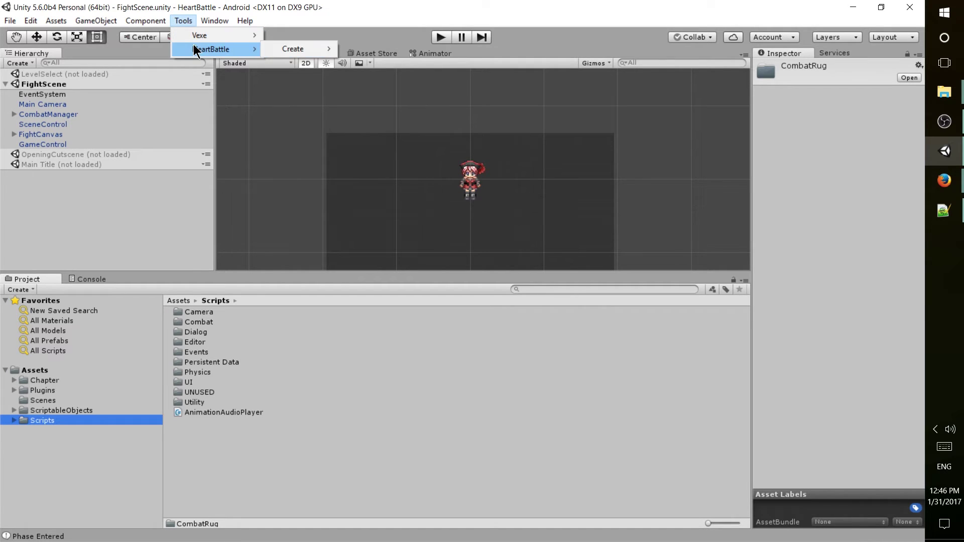
{"action": "left_click", "coordinate": [217, 322]}
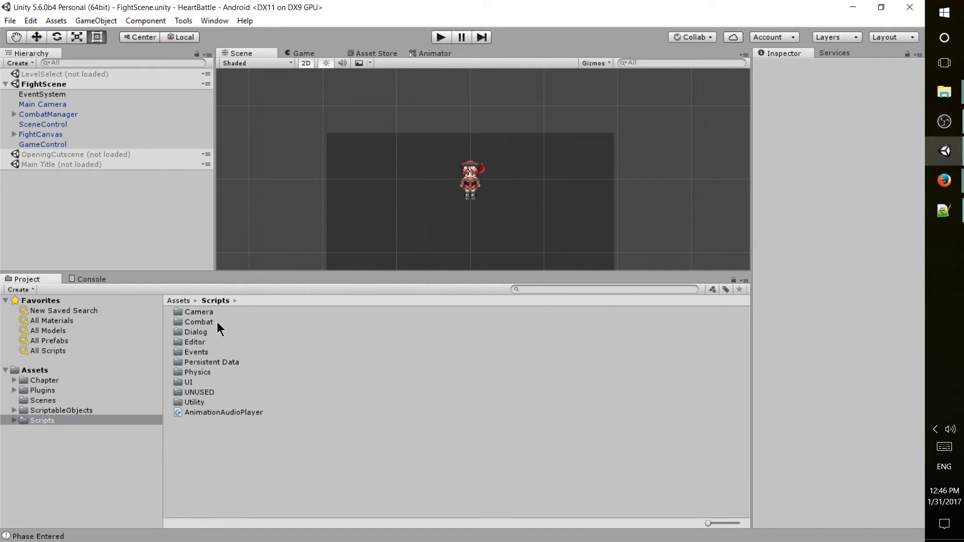
Drill into Scripts > Combat > Attacks > Missle, then collapse the Scripts tree
{"action": "double_click", "coordinate": [218, 322]}
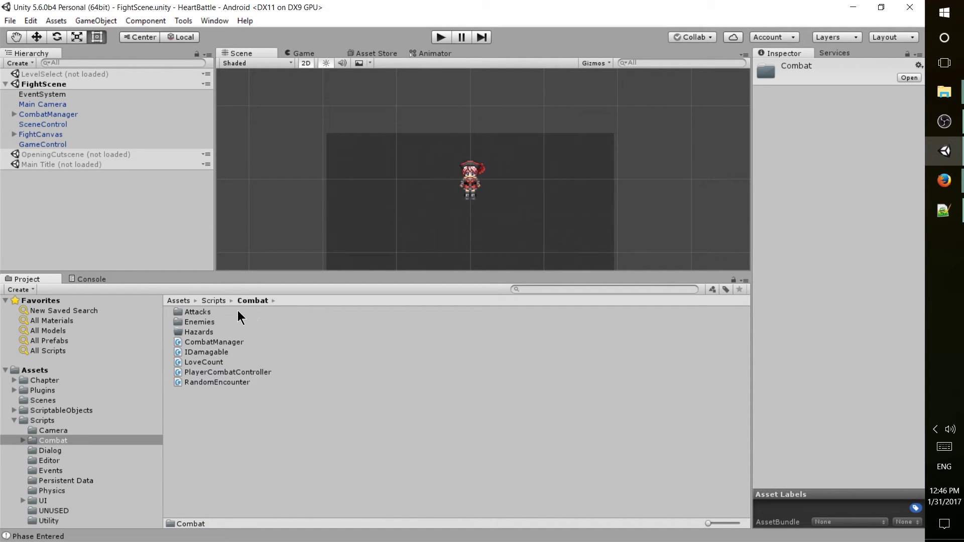
{"action": "double_click", "coordinate": [238, 311]}
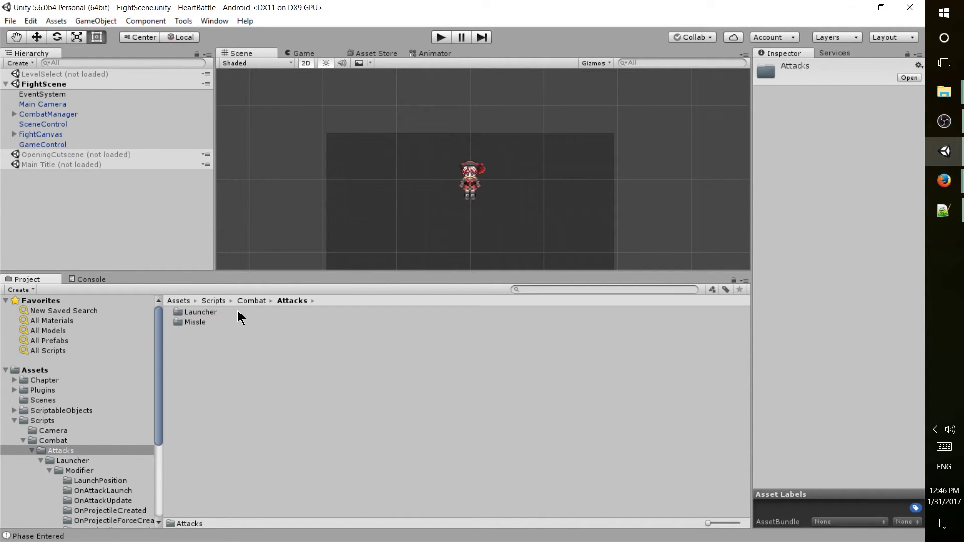
{"action": "double_click", "coordinate": [201, 321]}
{"action": "left_click", "coordinate": [14, 394]}
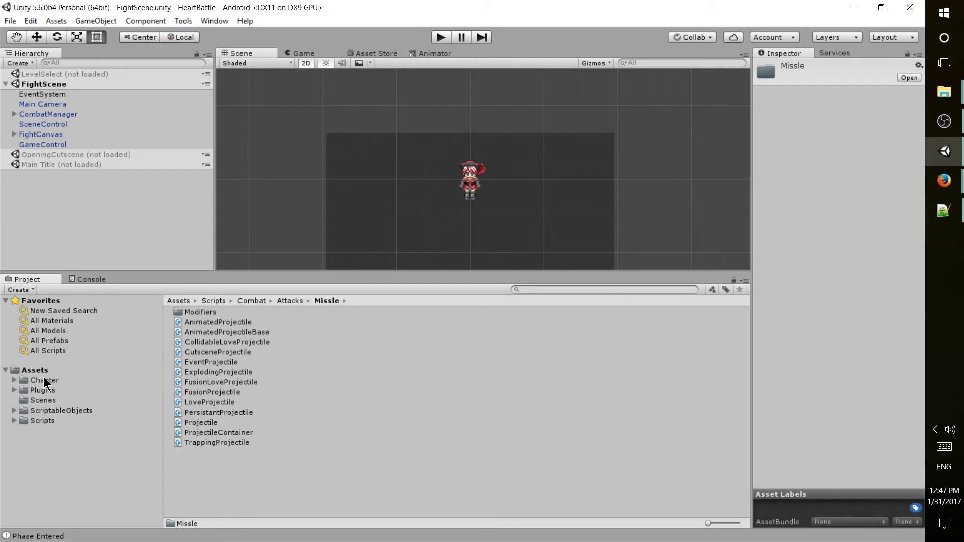
Select the Plugins folder in the Project tree
{"action": "left_click", "coordinate": [27, 386]}
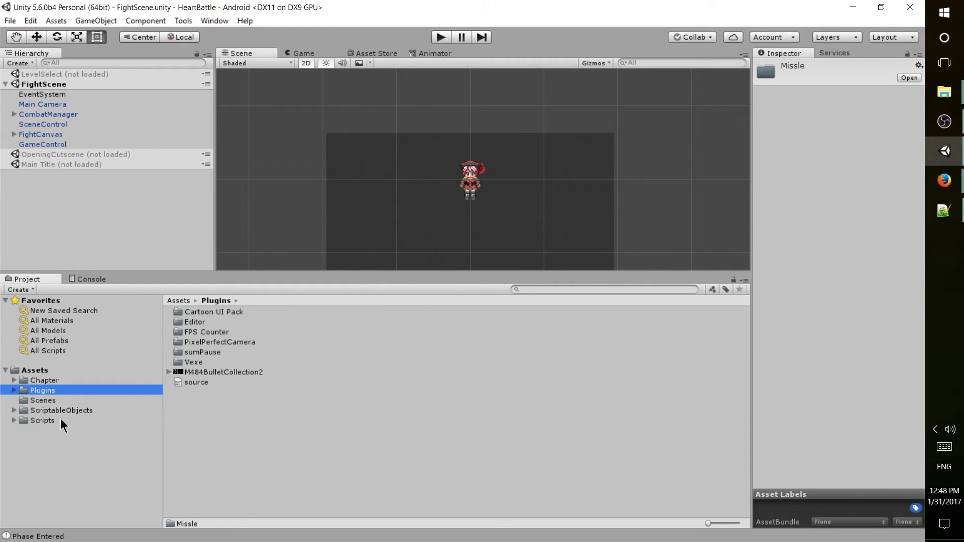
Filter the asset search by type to Scripts and inspect AnimVarAttribute
{"action": "left_click", "coordinate": [724, 289]}
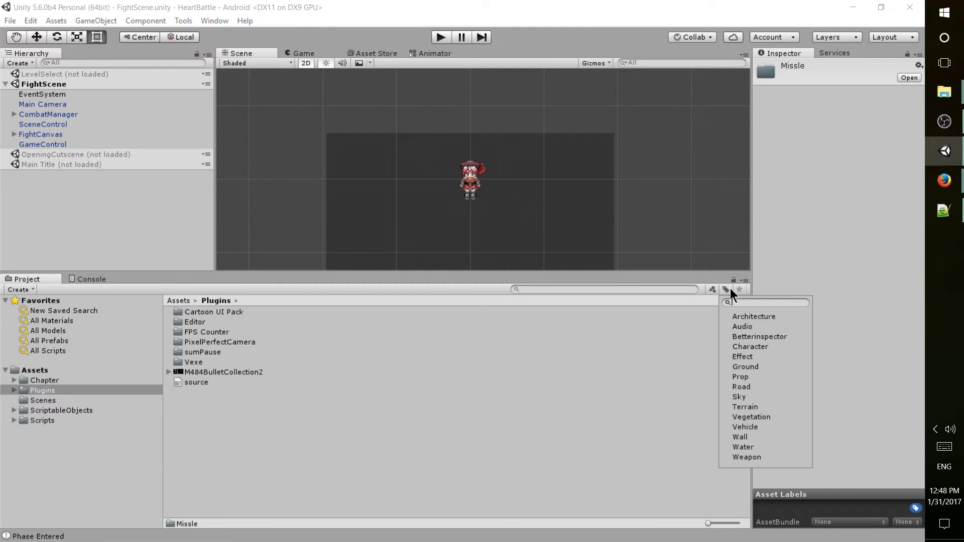
{"action": "left_click", "coordinate": [713, 290]}
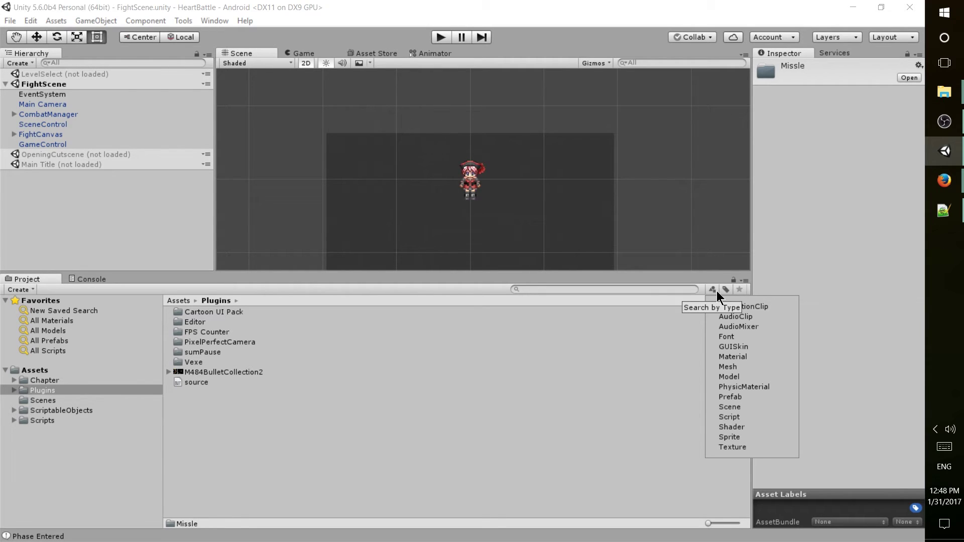
{"action": "left_click", "coordinate": [747, 415]}
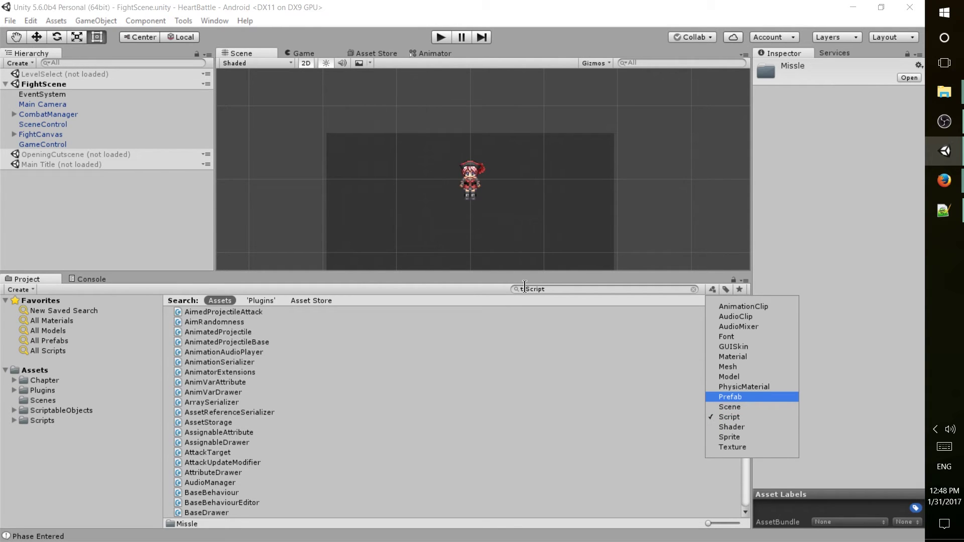
{"action": "left_click", "coordinate": [595, 384]}
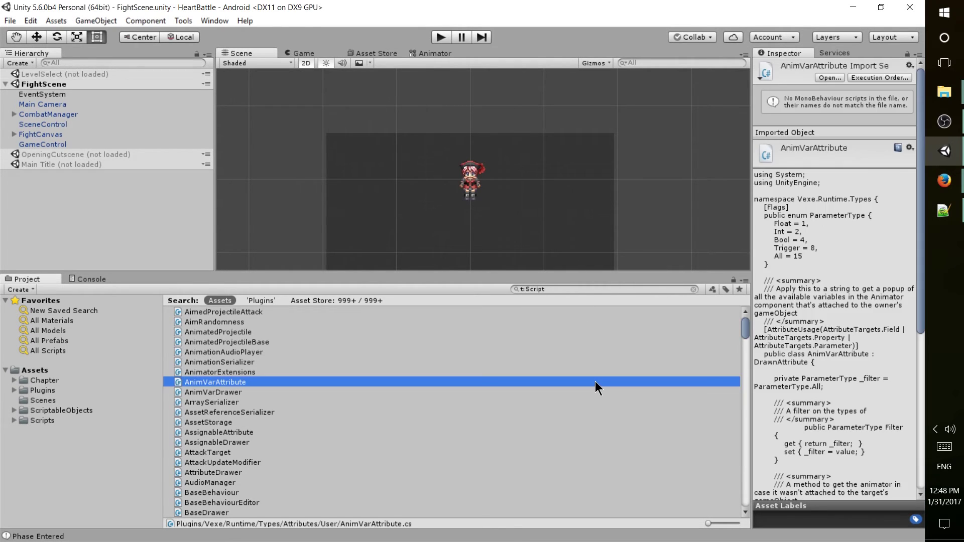
{"action": "scroll", "coordinate": [595, 382], "scroll_direction": "down", "scroll_amount": 5}
{"action": "scroll", "coordinate": [595, 382], "scroll_direction": "down", "scroll_amount": 5}
{"action": "scroll", "coordinate": [595, 382], "scroll_direction": "down", "scroll_amount": 5}
{"action": "scroll", "coordinate": [592, 384], "scroll_direction": "down", "scroll_amount": 5}
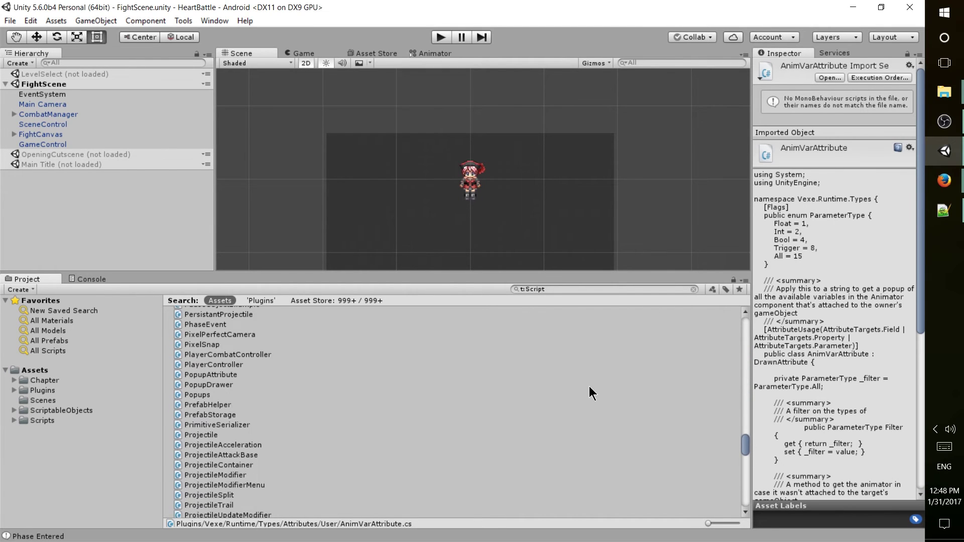
{"action": "scroll", "coordinate": [589, 387], "scroll_direction": "down", "scroll_amount": 5}
{"action": "scroll", "coordinate": [590, 390], "scroll_direction": "down", "scroll_amount": 5}
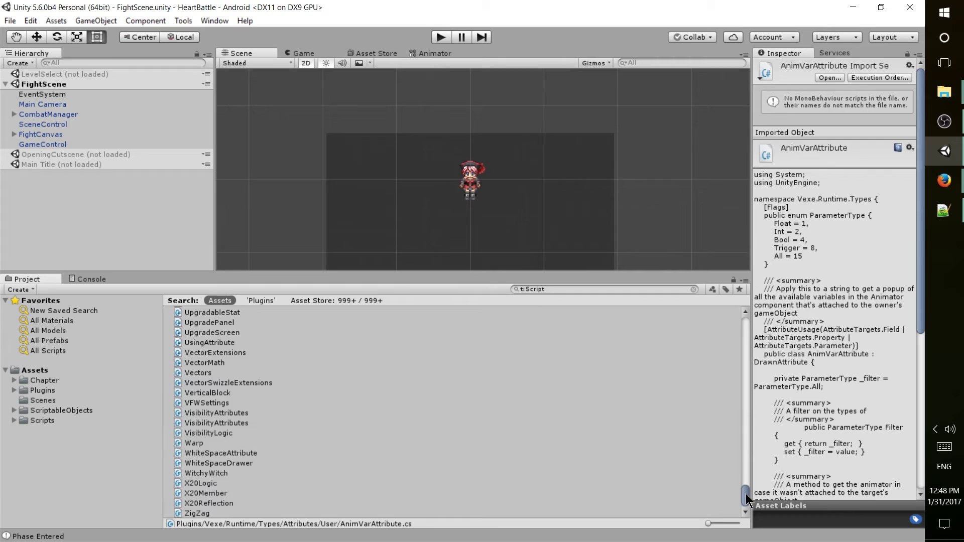
{"action": "left_click_drag", "start_coordinate": [746, 494], "coordinate": [747, 298]}
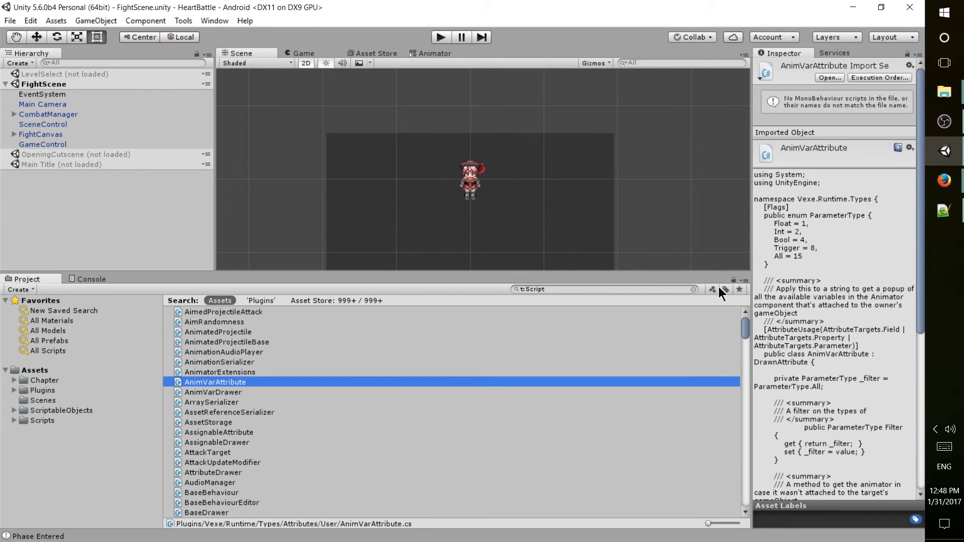
Switch the type filter to AudioClip with the keyboard, then close the type list
{"action": "left_click", "coordinate": [725, 289]}
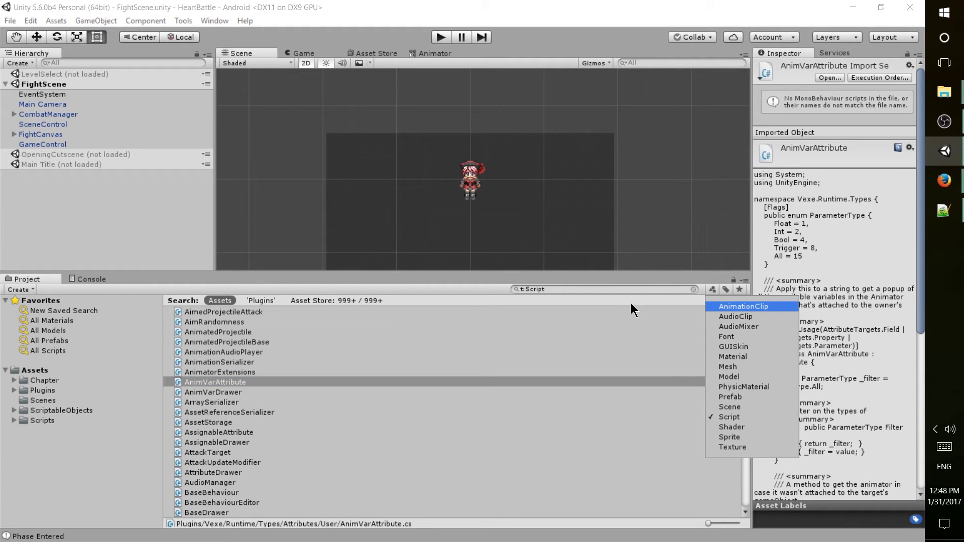
{"action": "key", "text": "Down"}
{"action": "key", "text": "Return"}
{"action": "key", "text": "Down"}
{"action": "key", "text": "Down"}
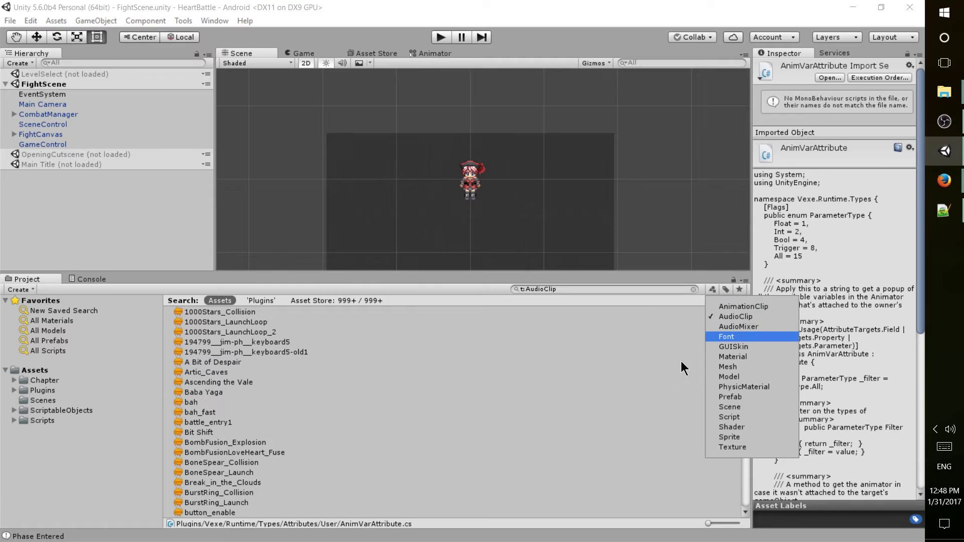
{"action": "key", "text": "Escape"}
{"action": "scroll", "coordinate": [631, 427], "scroll_direction": "down", "scroll_amount": 5}
{"action": "scroll", "coordinate": [630, 437], "scroll_direction": "down", "scroll_amount": 10}
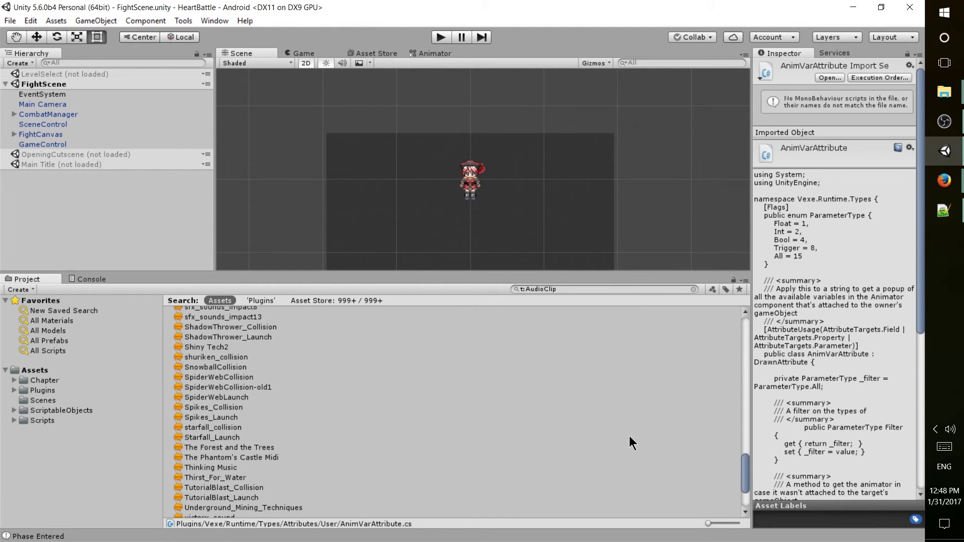
{"action": "scroll", "coordinate": [629, 436], "scroll_direction": "down", "scroll_amount": 10}
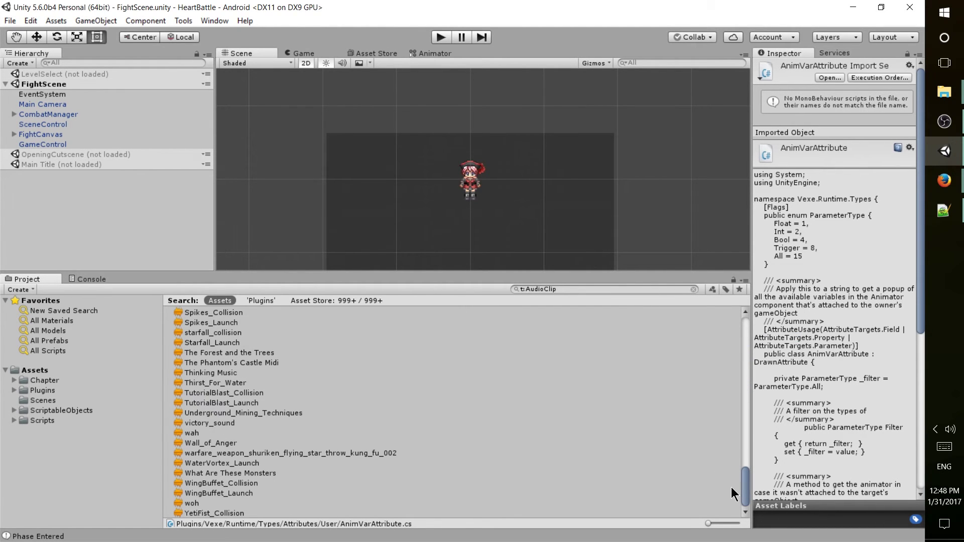
{"action": "left_click_drag", "start_coordinate": [746, 479], "coordinate": [742, 324]}
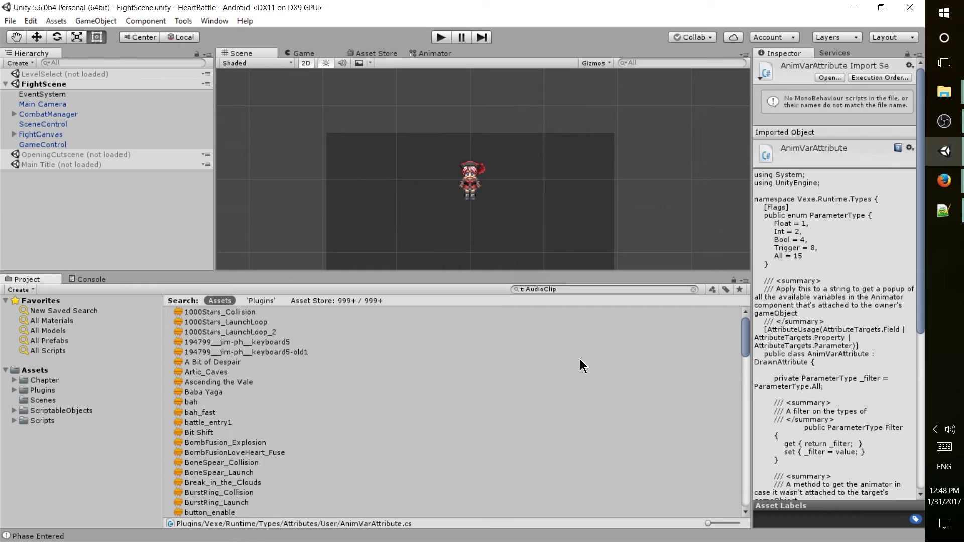
Select the Scenes folder, then open and dismiss the Search by Type list
{"action": "left_click", "coordinate": [43, 401]}
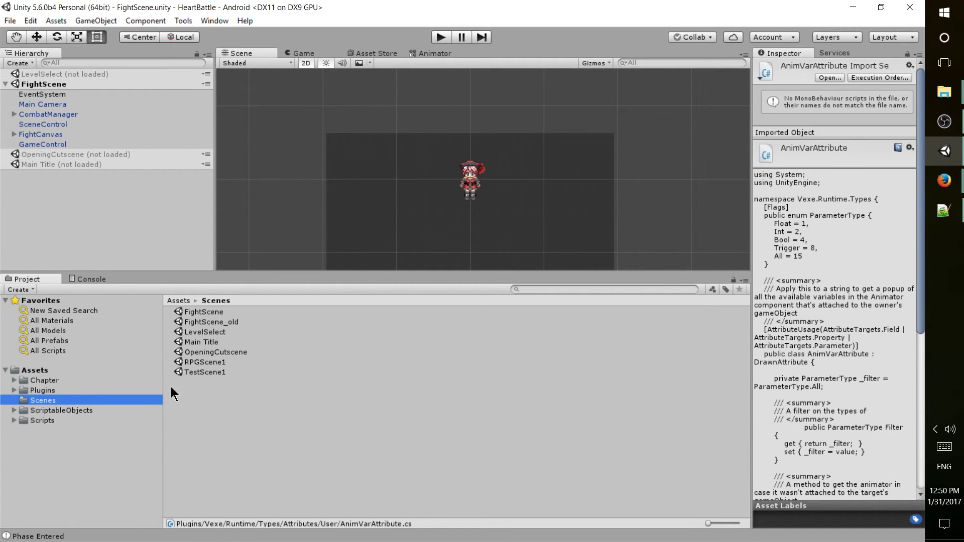
{"action": "left_click", "coordinate": [711, 291]}
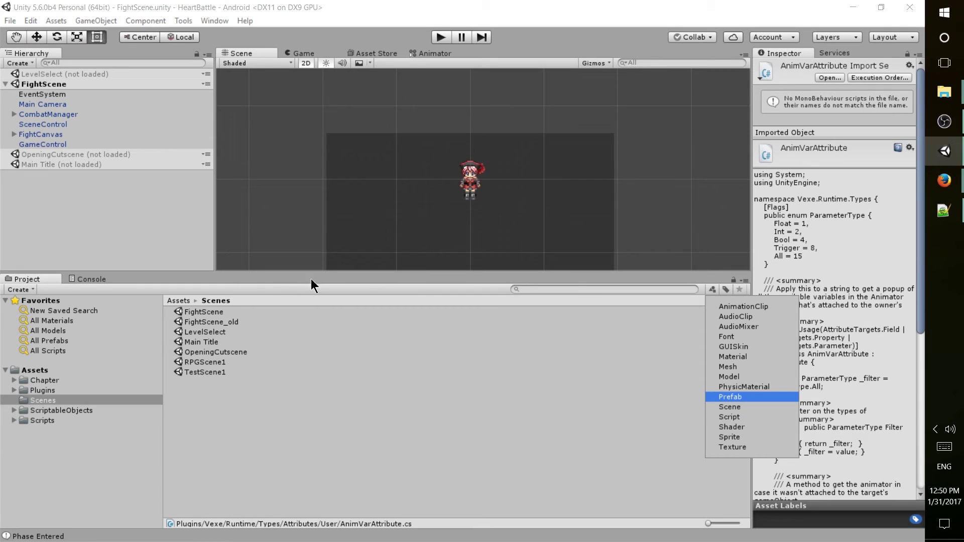
{"action": "left_click", "coordinate": [278, 293]}
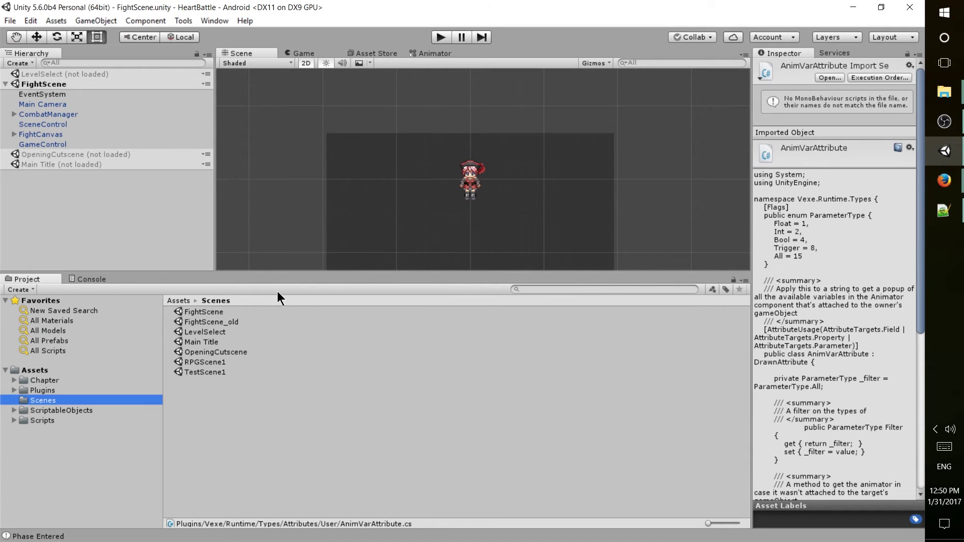
Open the RedDragon SharedProjectileSwap asset in ScriptableObjects and toggle its Projectile Types foldout
{"action": "left_click", "coordinate": [85, 411]}
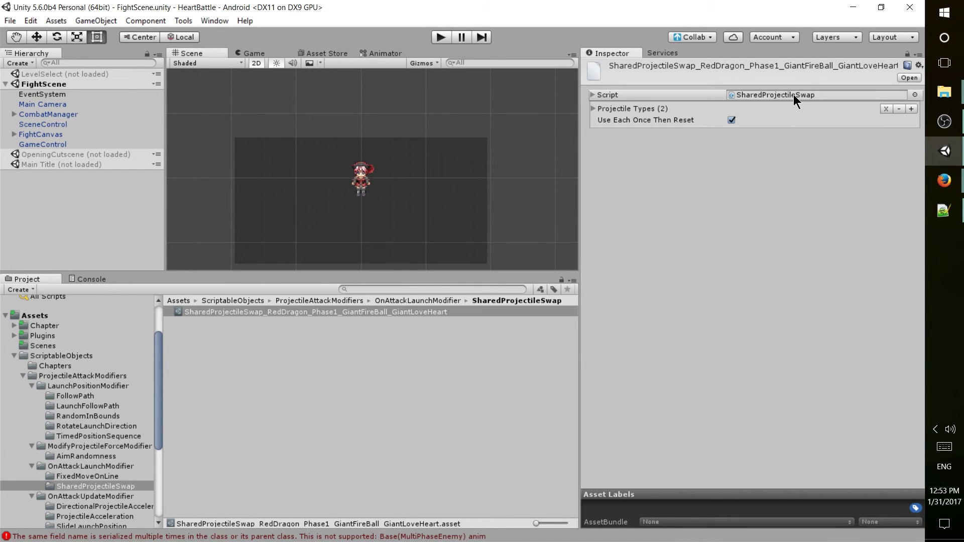
{"action": "left_click", "coordinate": [594, 109]}
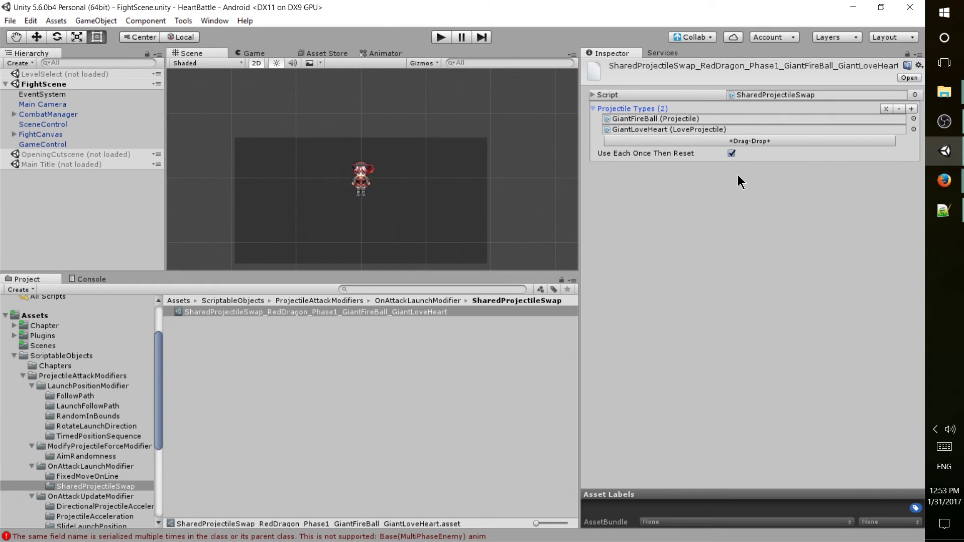
{"action": "key", "text": "Left"}
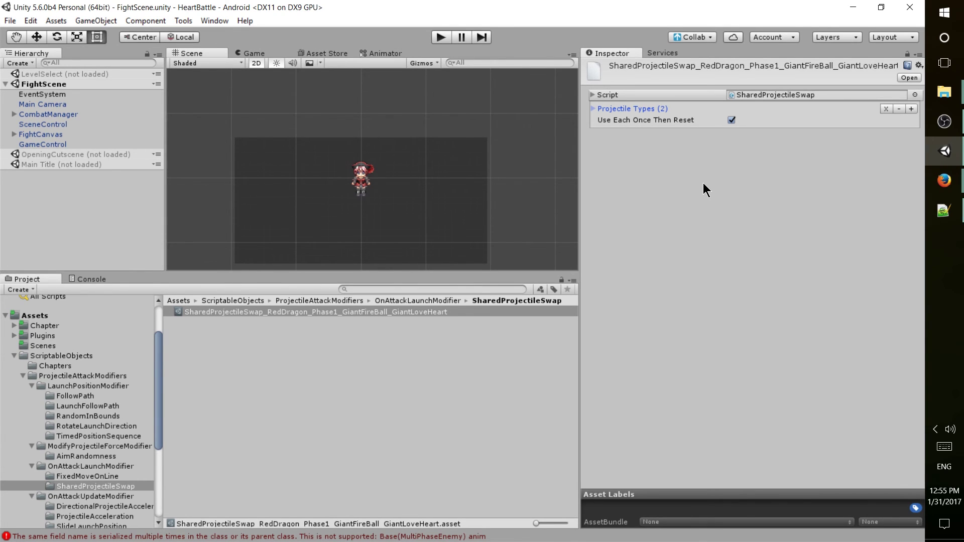
{"action": "left_click", "coordinate": [79, 123]}
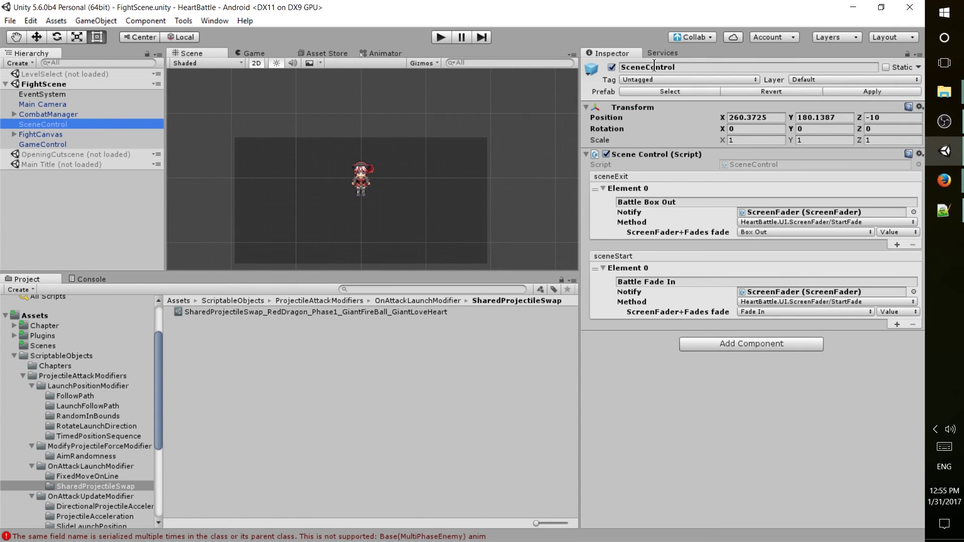
{"action": "key", "text": "Up"}
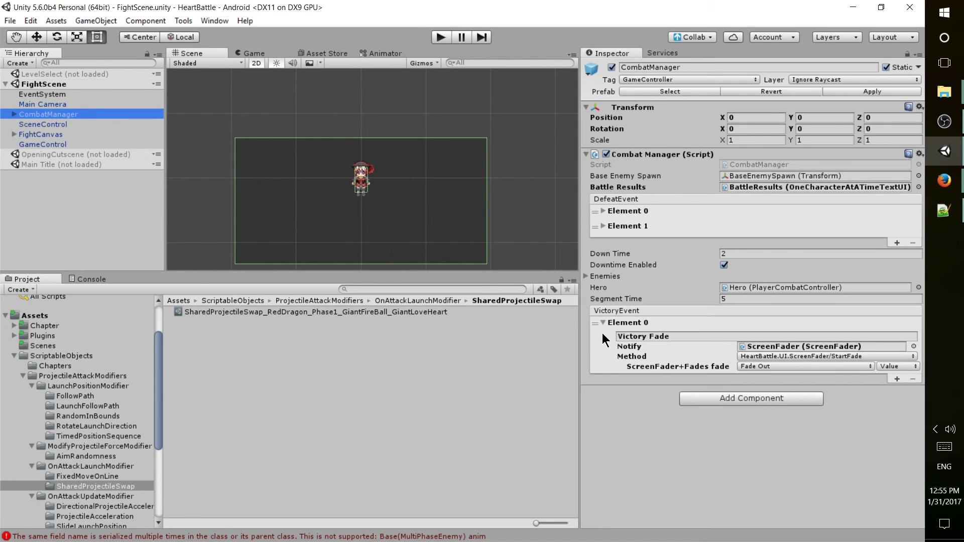
{"action": "left_click", "coordinate": [397, 311]}
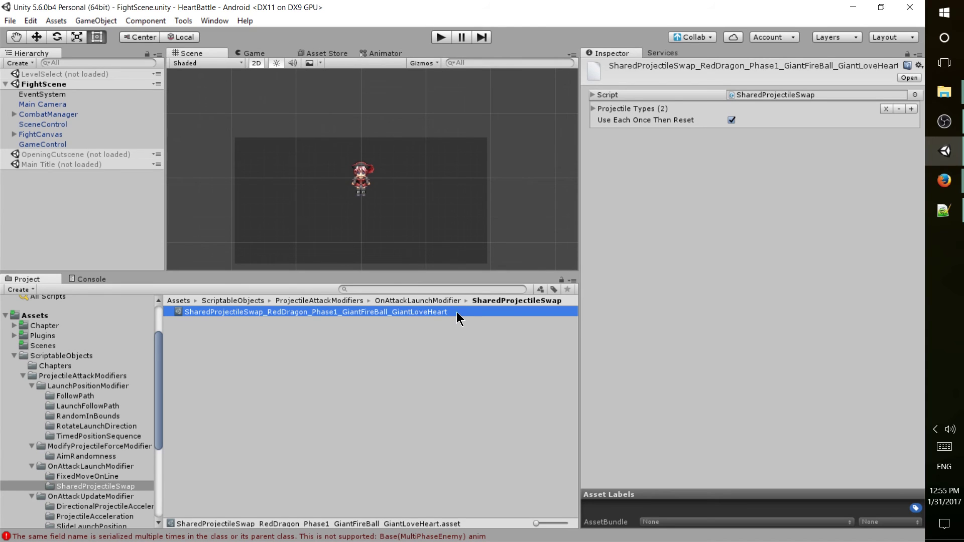
{"action": "scroll", "coordinate": [90, 422], "scroll_direction": "down", "scroll_amount": 2}
{"action": "left_click_drag", "start_coordinate": [163, 422], "coordinate": [196, 422]}
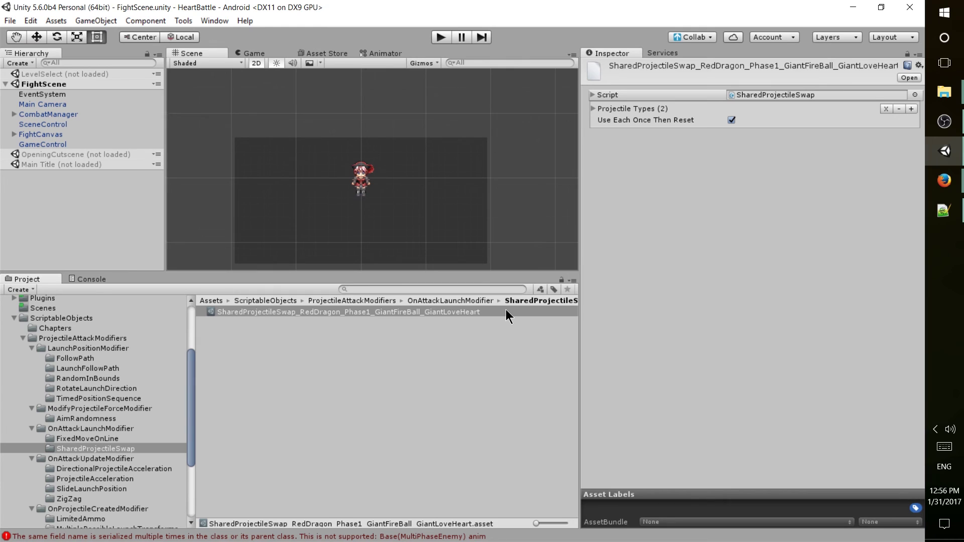
Collapse ProjectileAttackModifiers in the tree and select the Scripts folder
{"action": "left_click", "coordinate": [21, 339]}
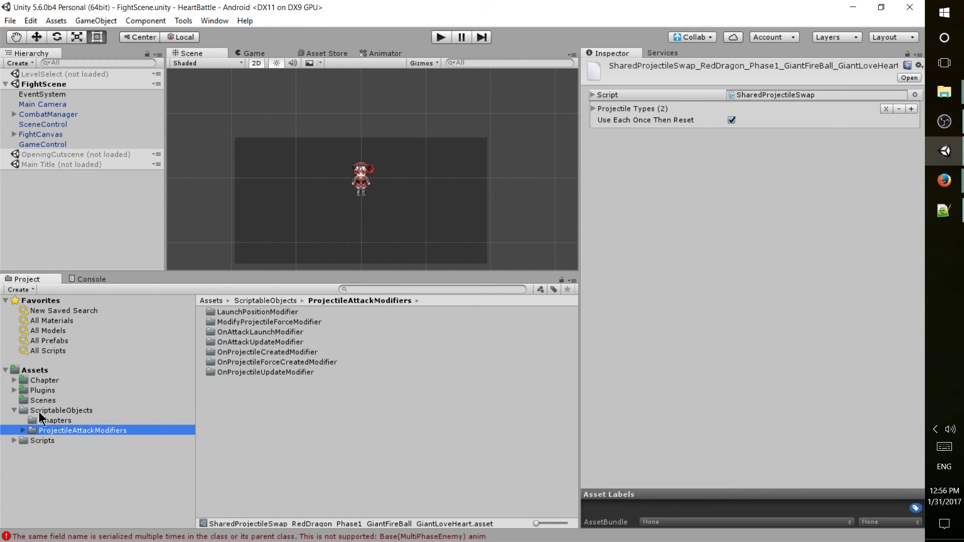
{"action": "left_click", "coordinate": [33, 441]}
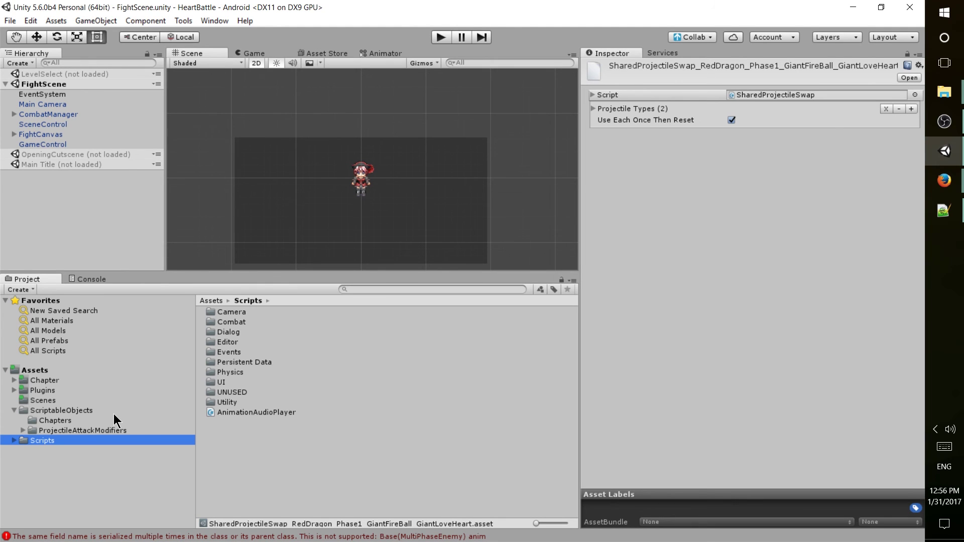
Collapse ScriptableObjects in the tree and select the Chapter folder
{"action": "left_click", "coordinate": [15, 411]}
{"action": "left_click", "coordinate": [65, 381]}
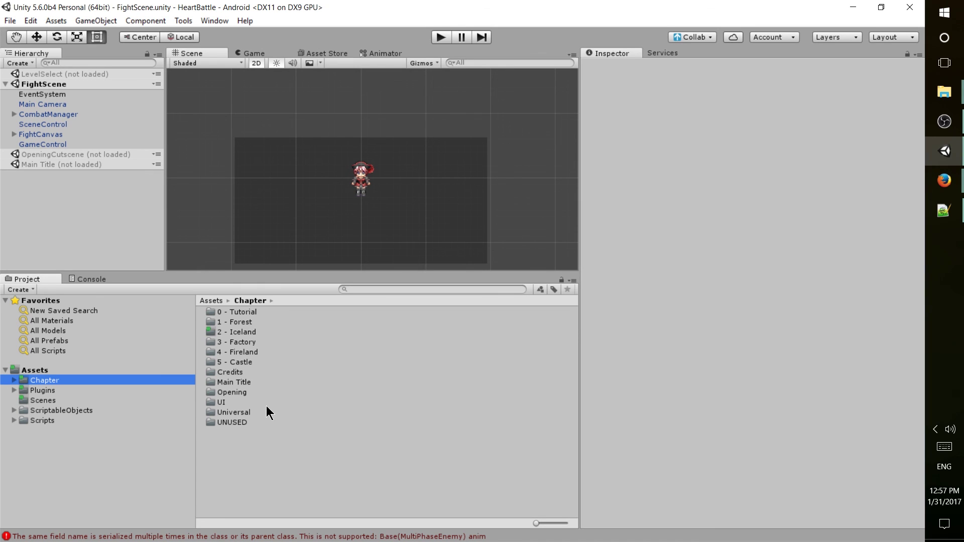
{"action": "left_click", "coordinate": [370, 478]}
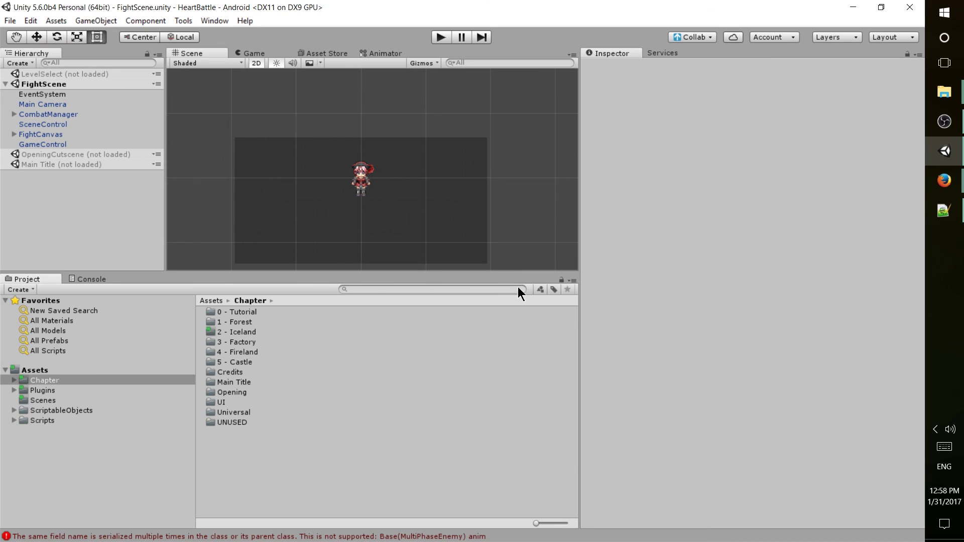
{"action": "left_click", "coordinate": [540, 289]}
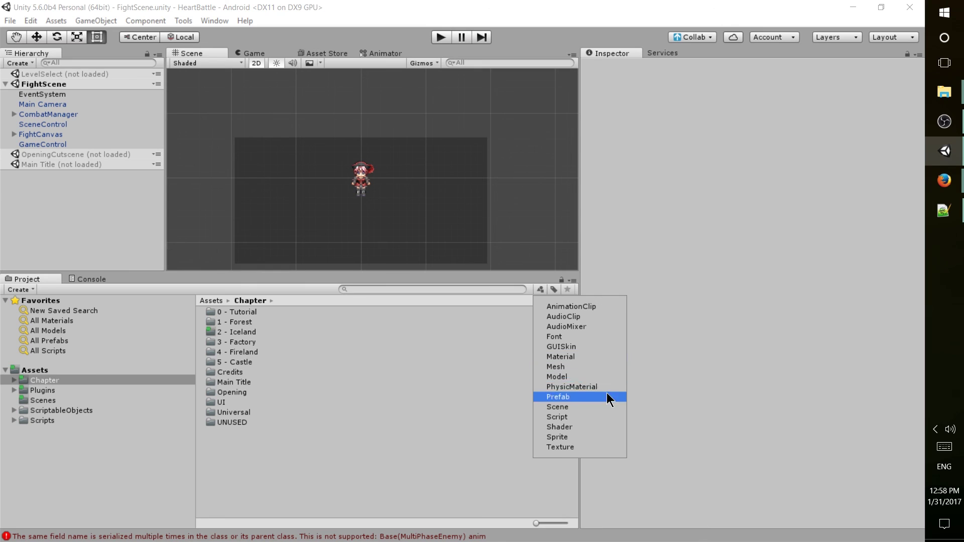
{"action": "left_click", "coordinate": [603, 437]}
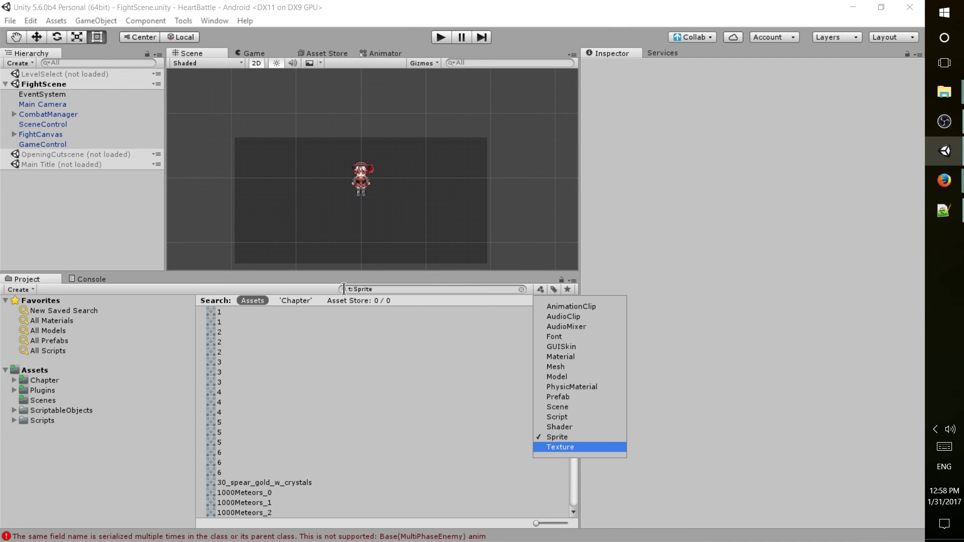
{"action": "left_click", "coordinate": [346, 288]}
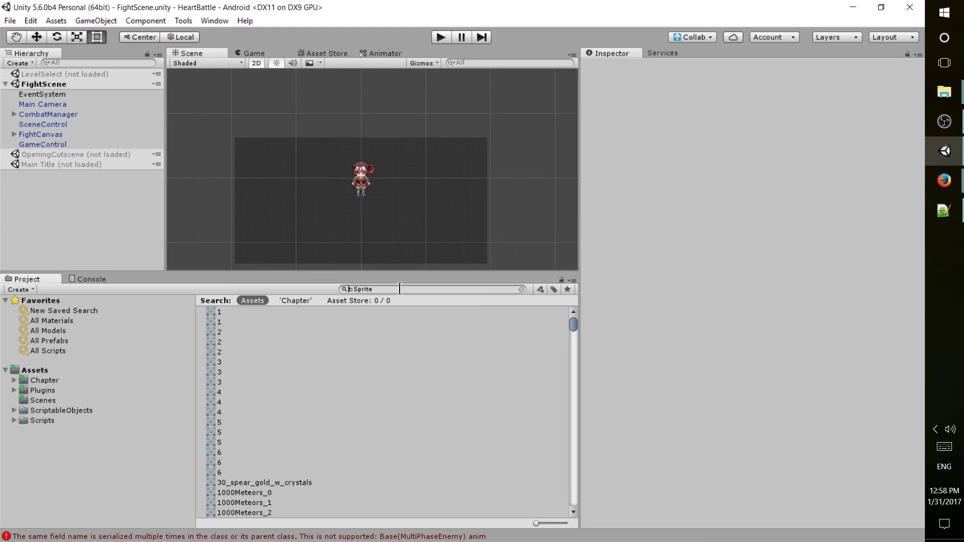
{"action": "type", "text": "meteor"}
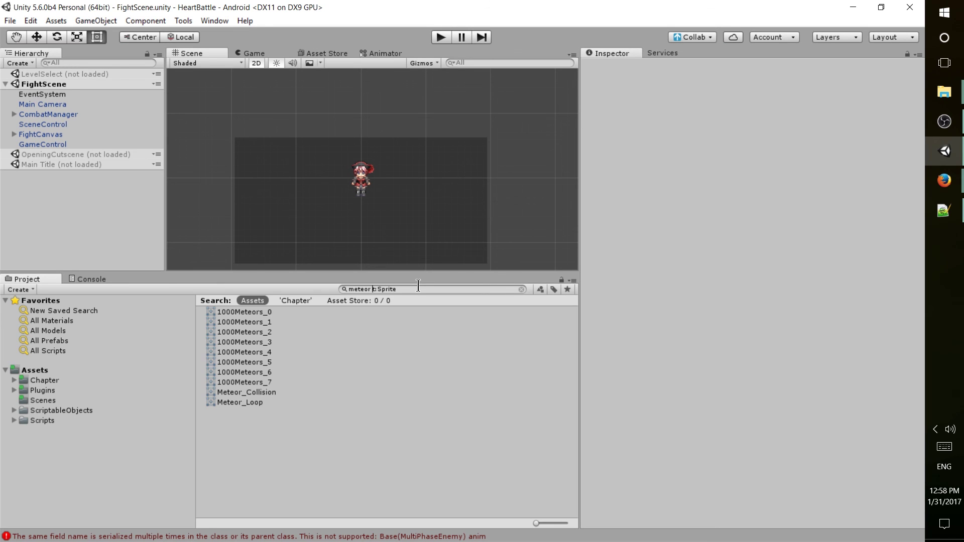
{"action": "key", "text": "ctrl+a"}
{"action": "key", "text": "BackSpace"}
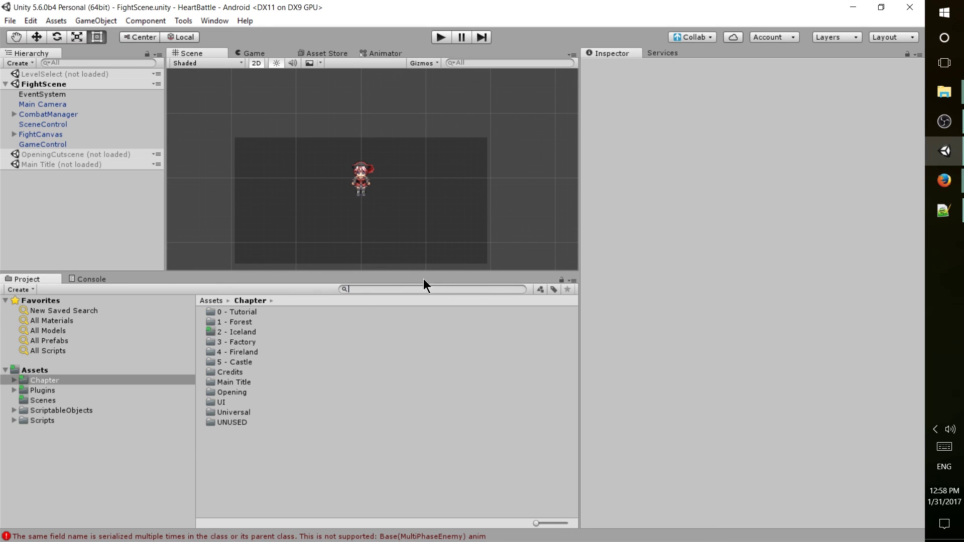